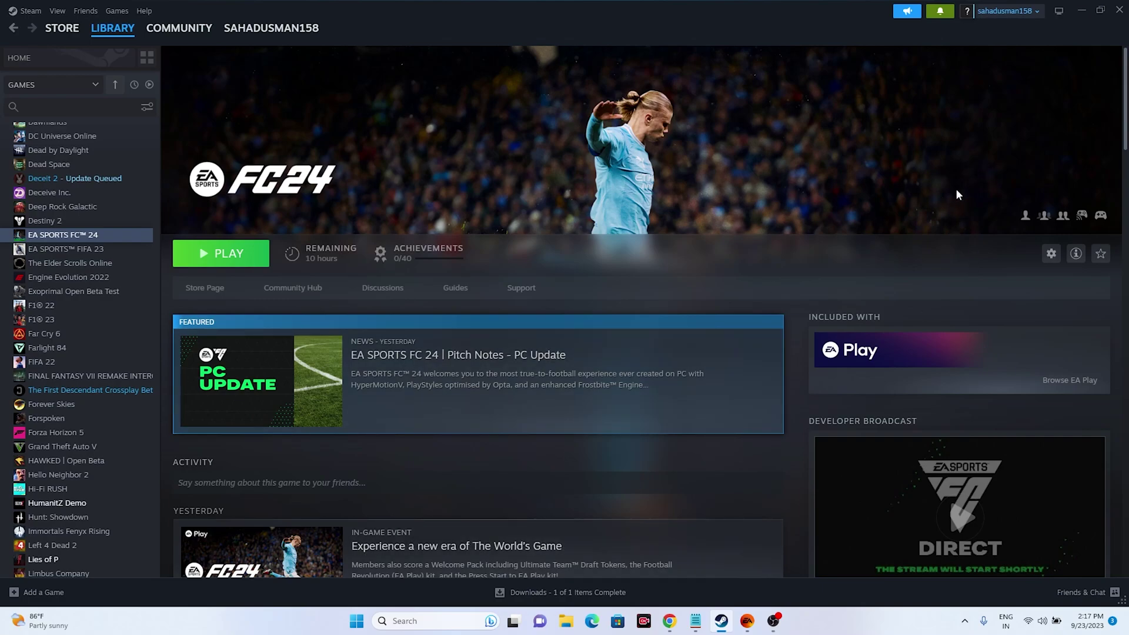
Step: Minimize the Steam window showing the EA SPORTS FC 24 library to reveal the desktop
click(1079, 12)
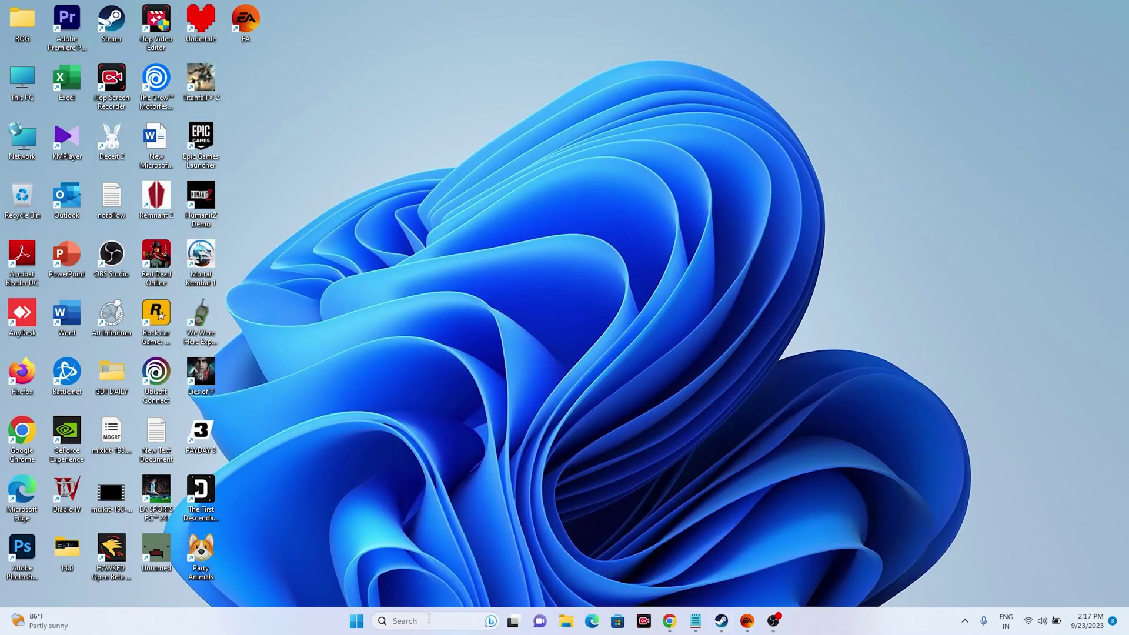
Step: Go to Control Panel > System and Security > Windows Defender Firewall > Allowed apps
click(429, 622)
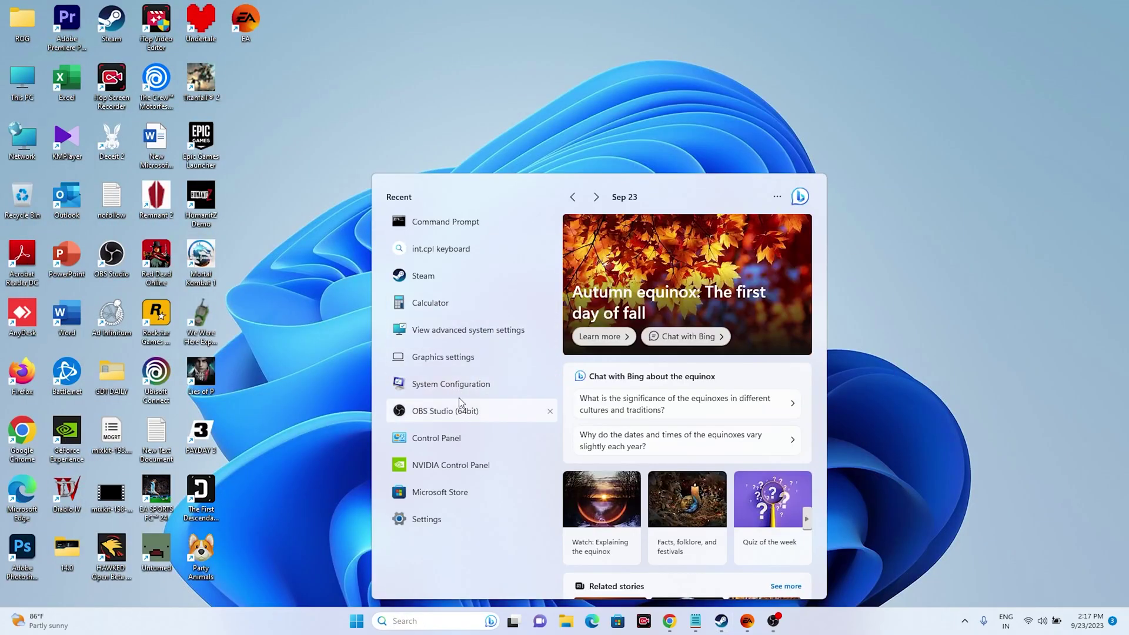
click(462, 440)
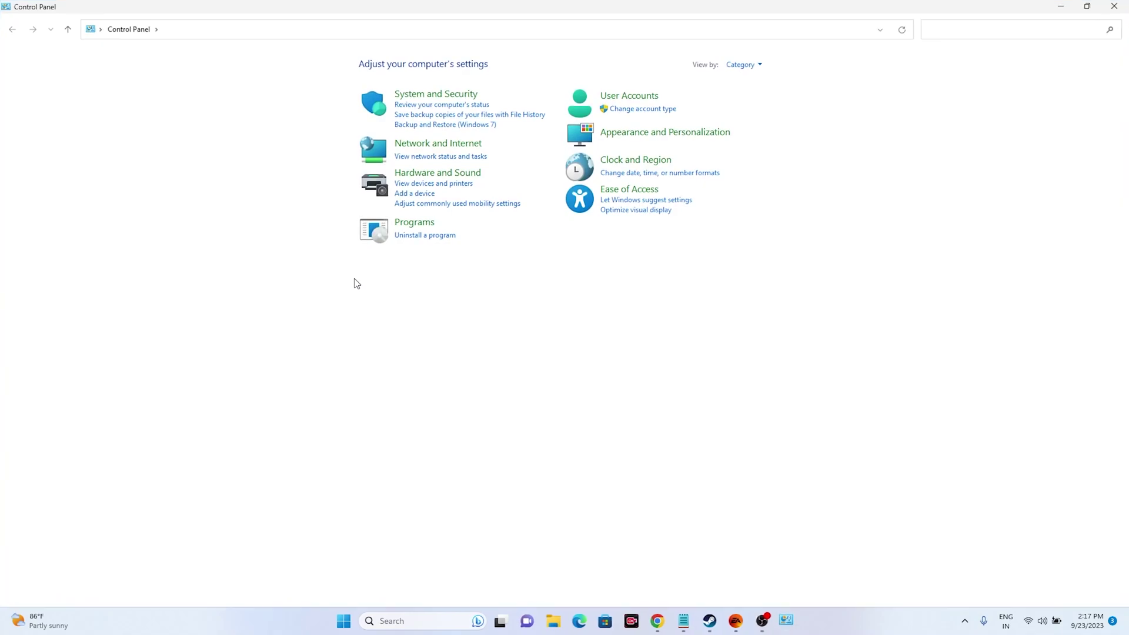
click(438, 95)
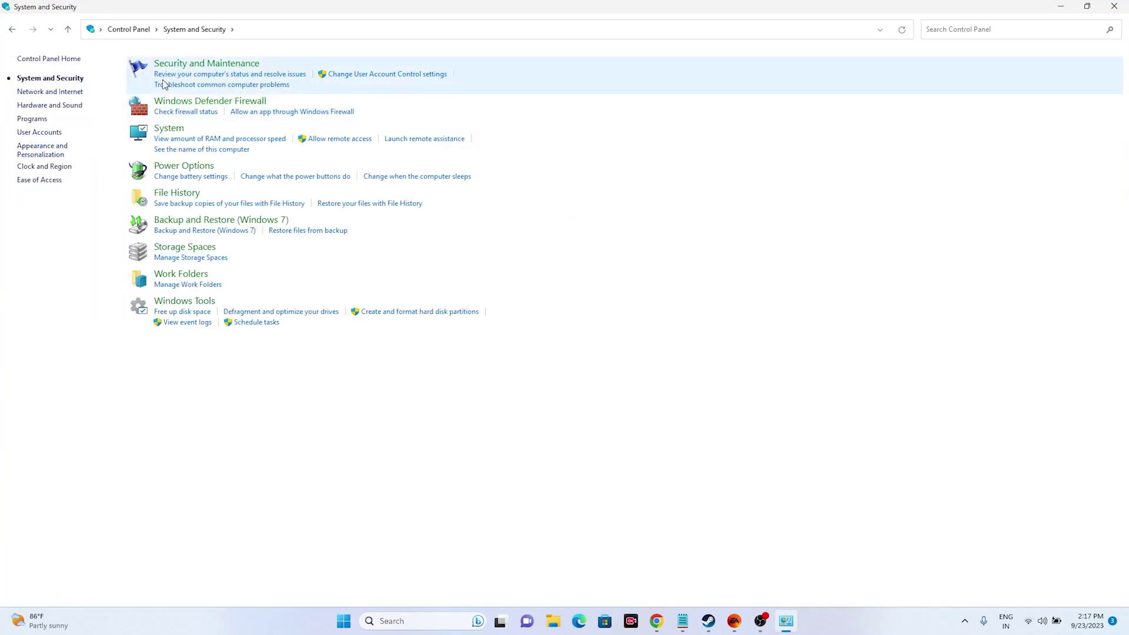
click(222, 103)
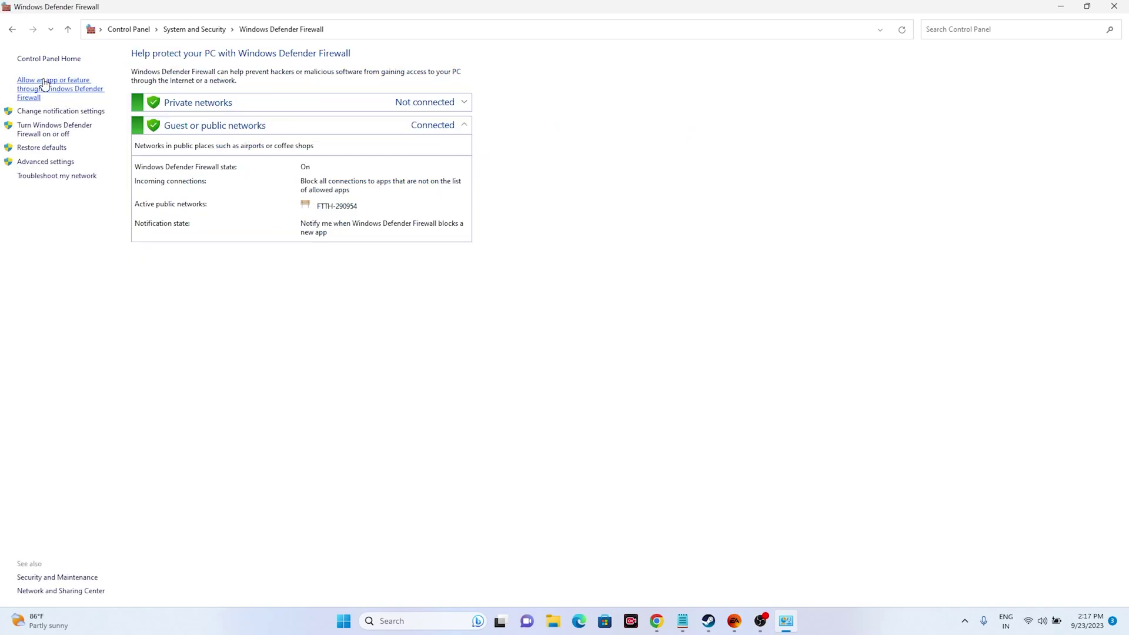
click(45, 84)
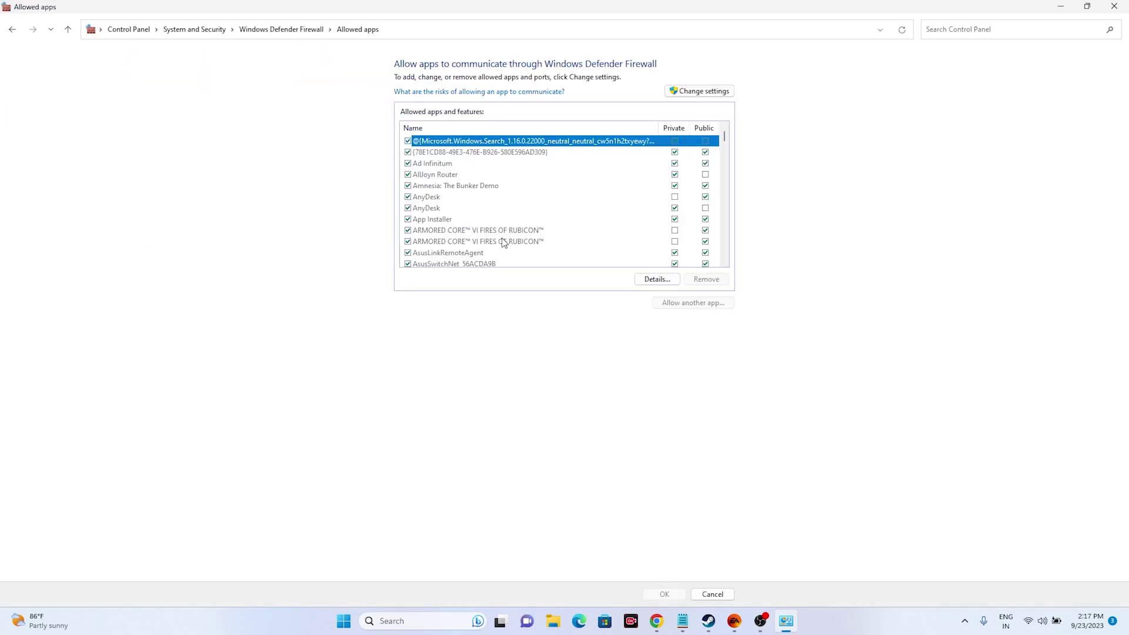
Step: Select FC 24 in the allowed-apps list, unlock editing, and begin adding another app
scroll(486, 203, down, 10)
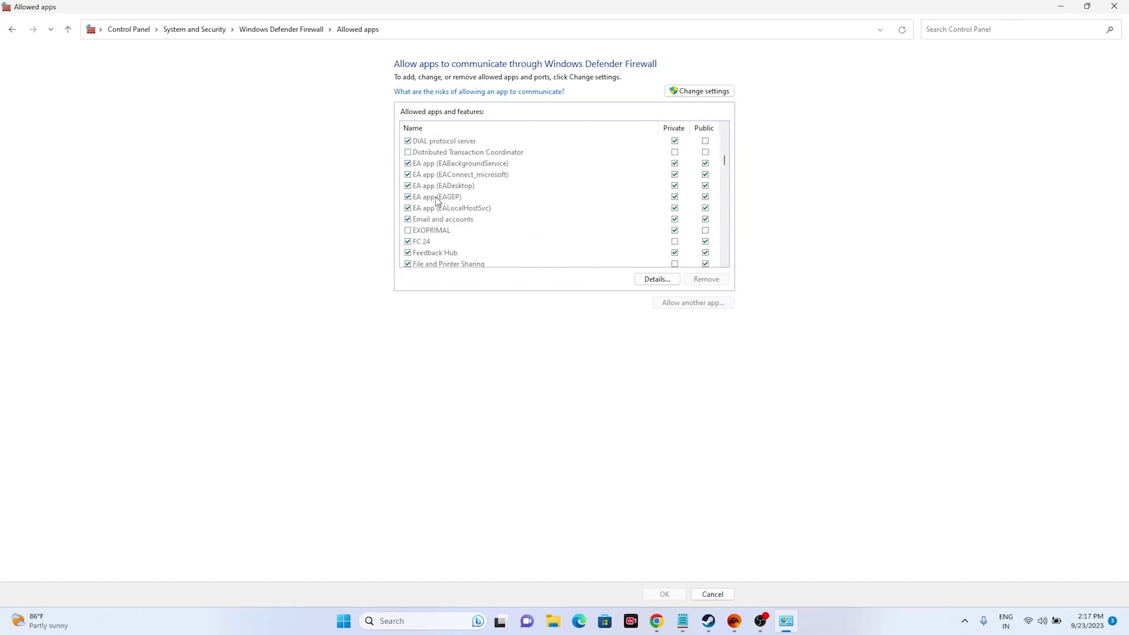
scroll(477, 194, down, 2)
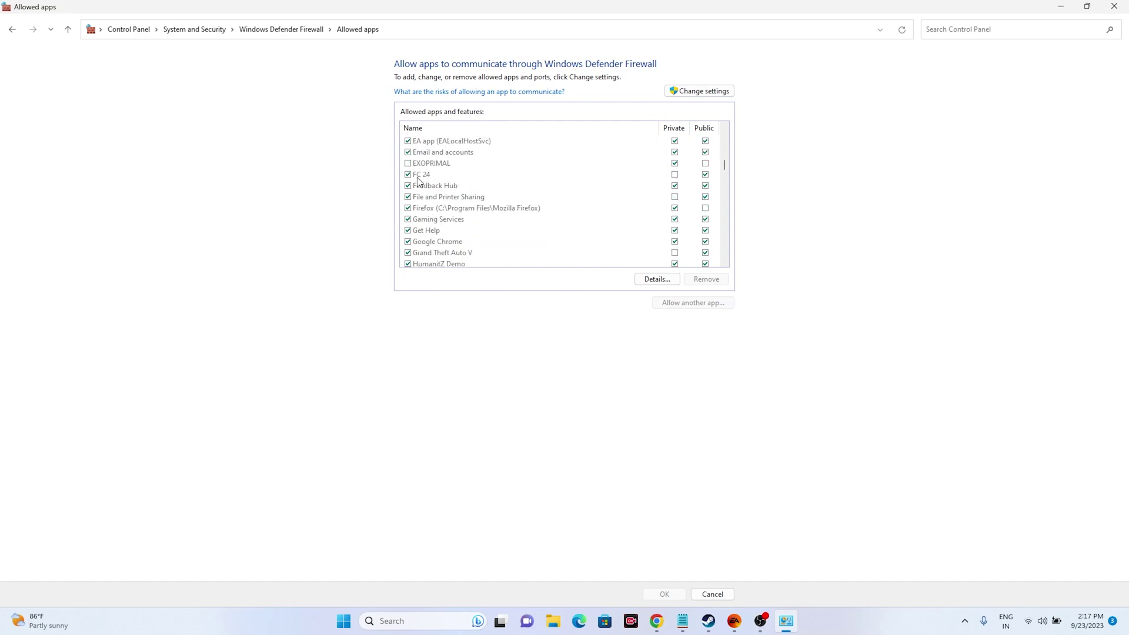
click(675, 176)
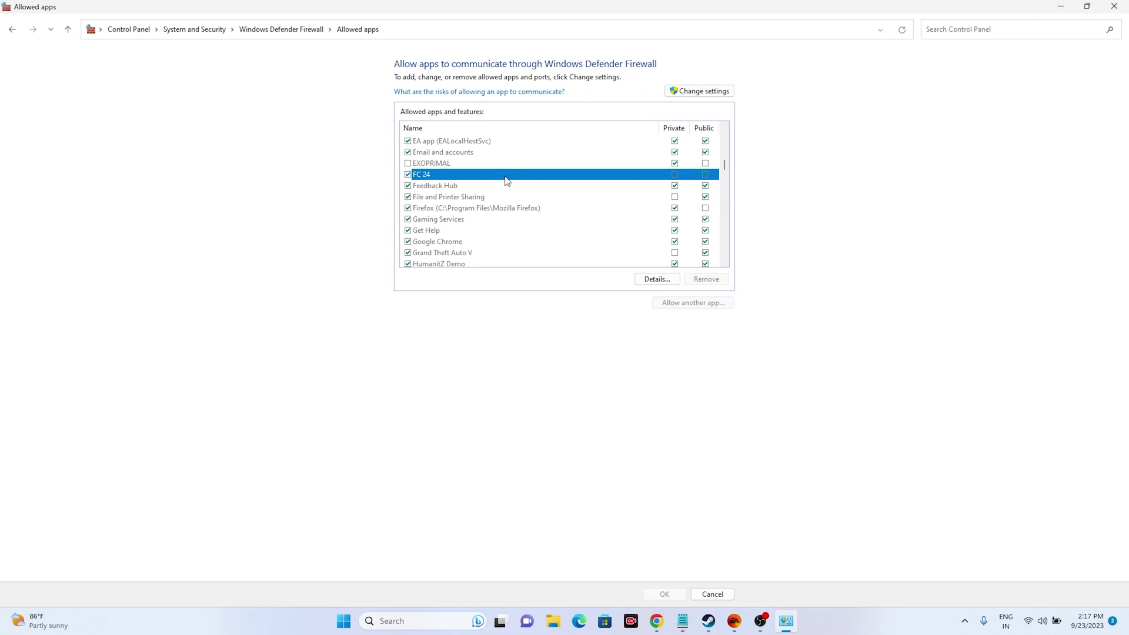
click(707, 95)
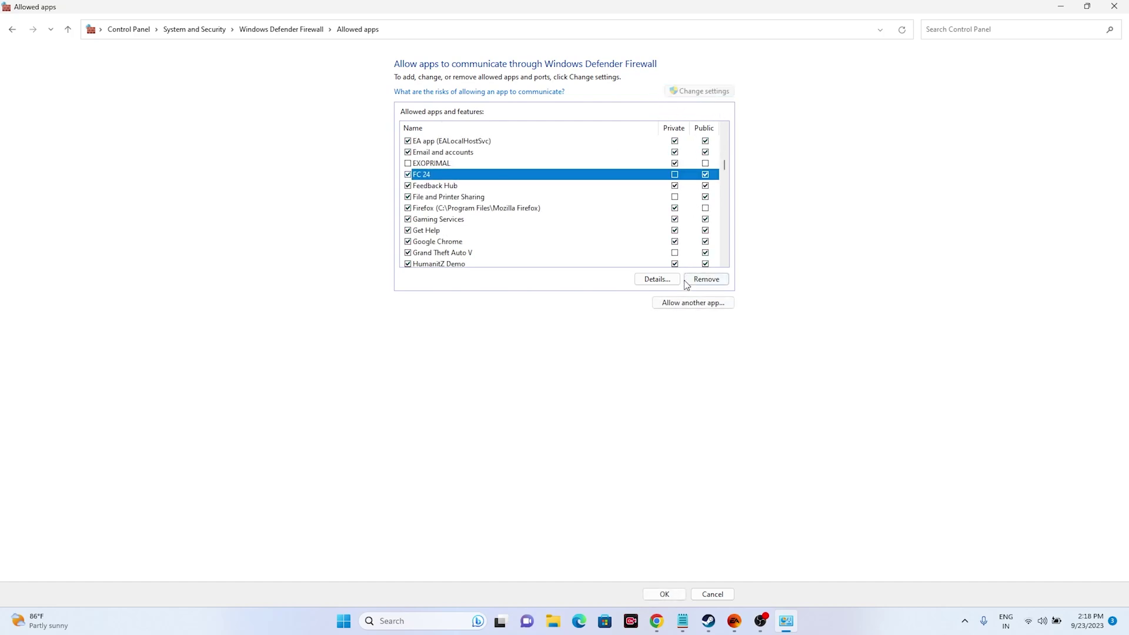
click(687, 303)
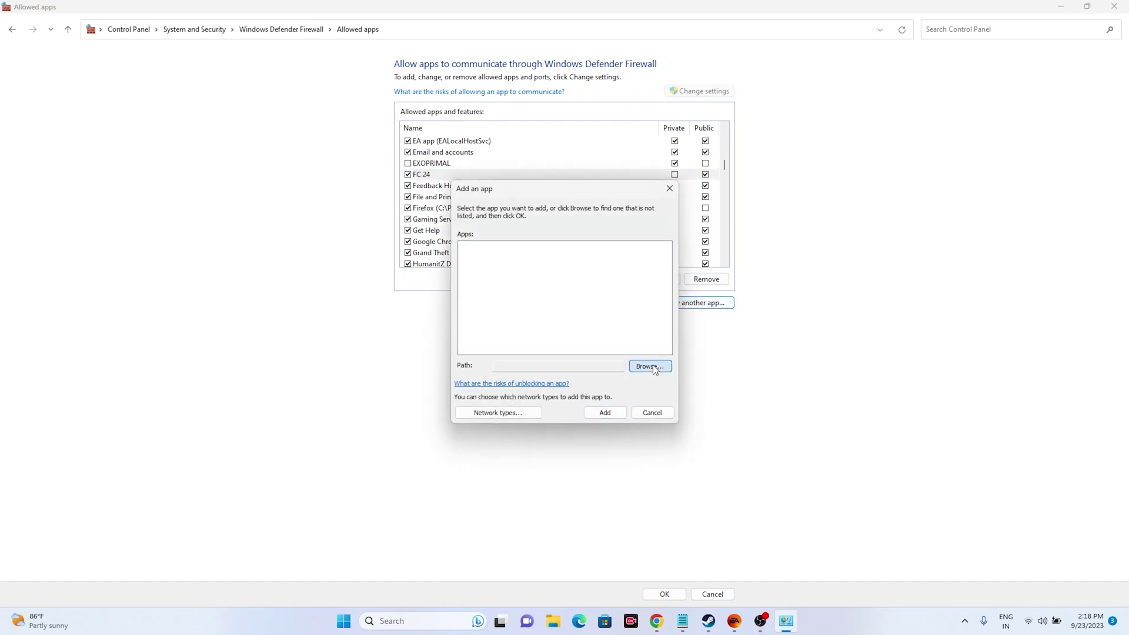
Step: Browse to C:\Program Files (x86)\Steam\steamapps\common\EA Sports FC 24 for the app to add
click(650, 367)
click(500, 464)
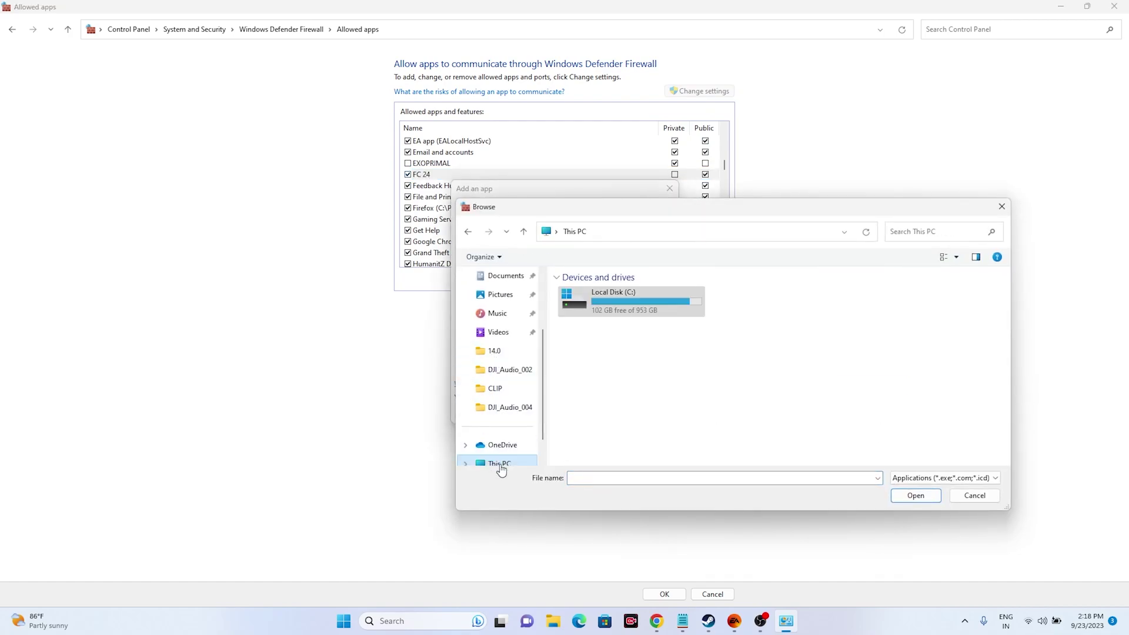
double_click(640, 294)
double_click(634, 382)
scroll(617, 359, down, 8)
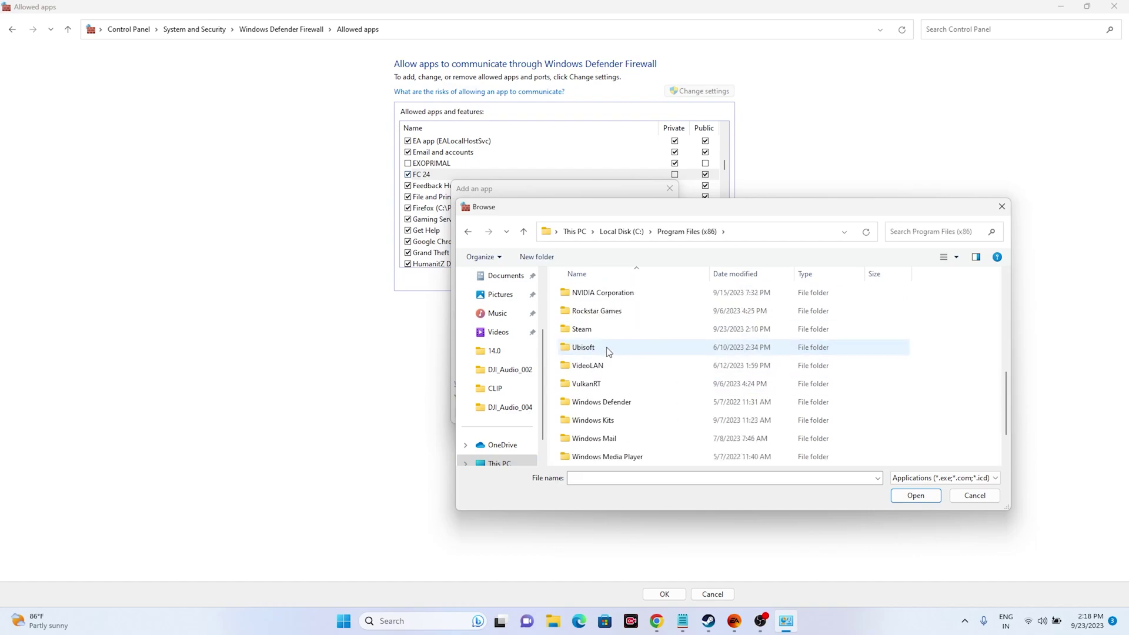
double_click(600, 333)
scroll(606, 335, down, 5)
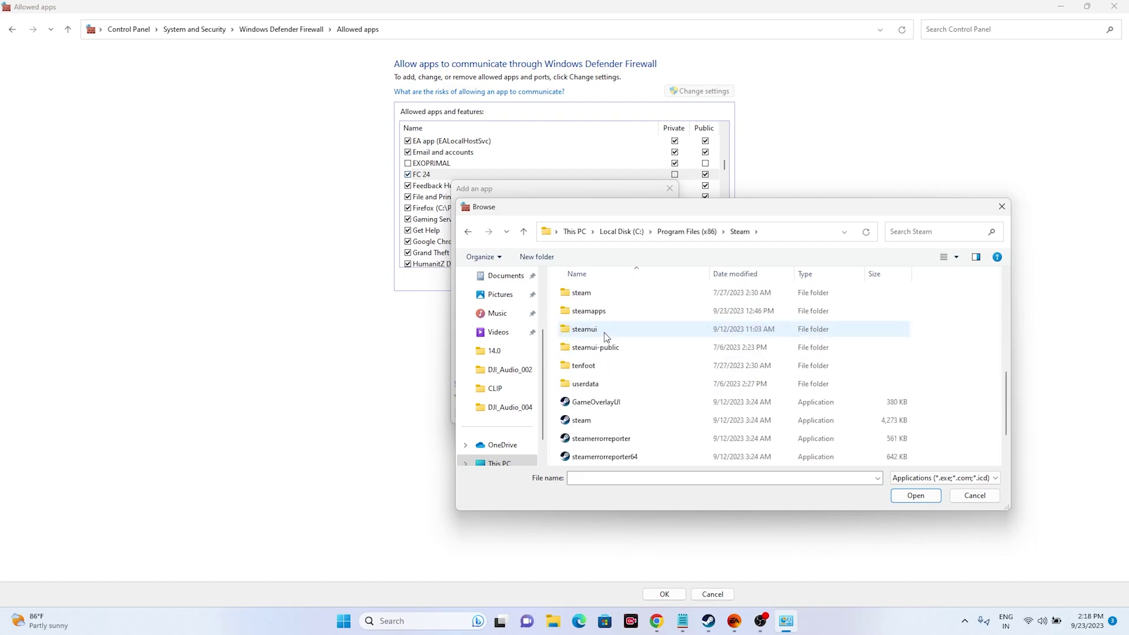
double_click(606, 311)
click(609, 295)
double_click(608, 294)
scroll(617, 329, down, 4)
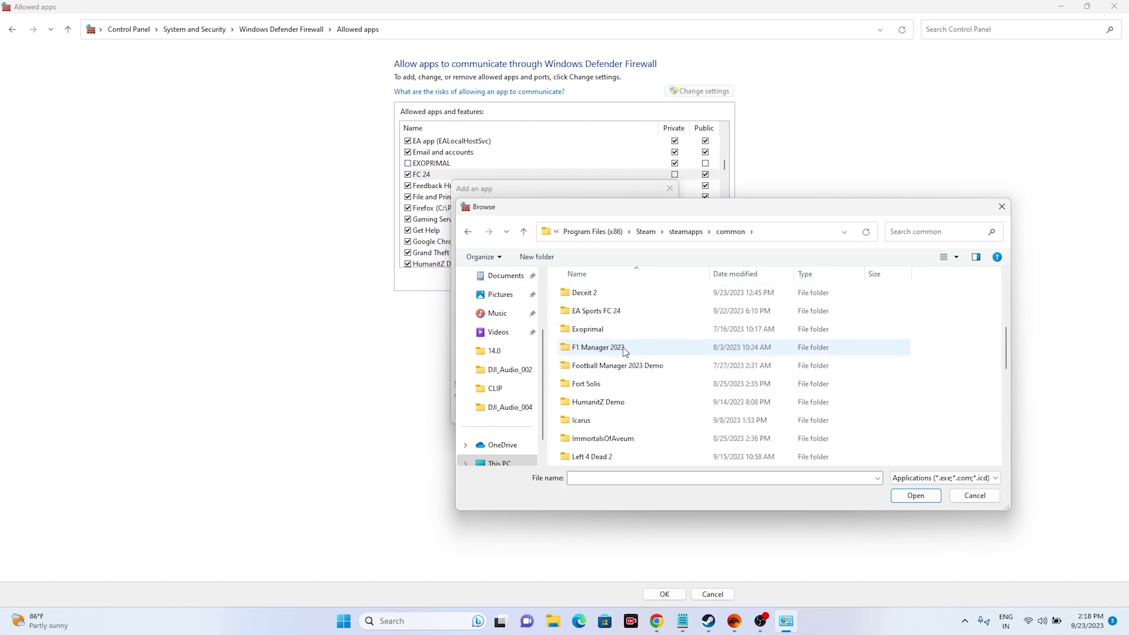
double_click(623, 313)
Step: Add FC24 to the allowed apps and tick its Private network box
click(609, 440)
click(902, 496)
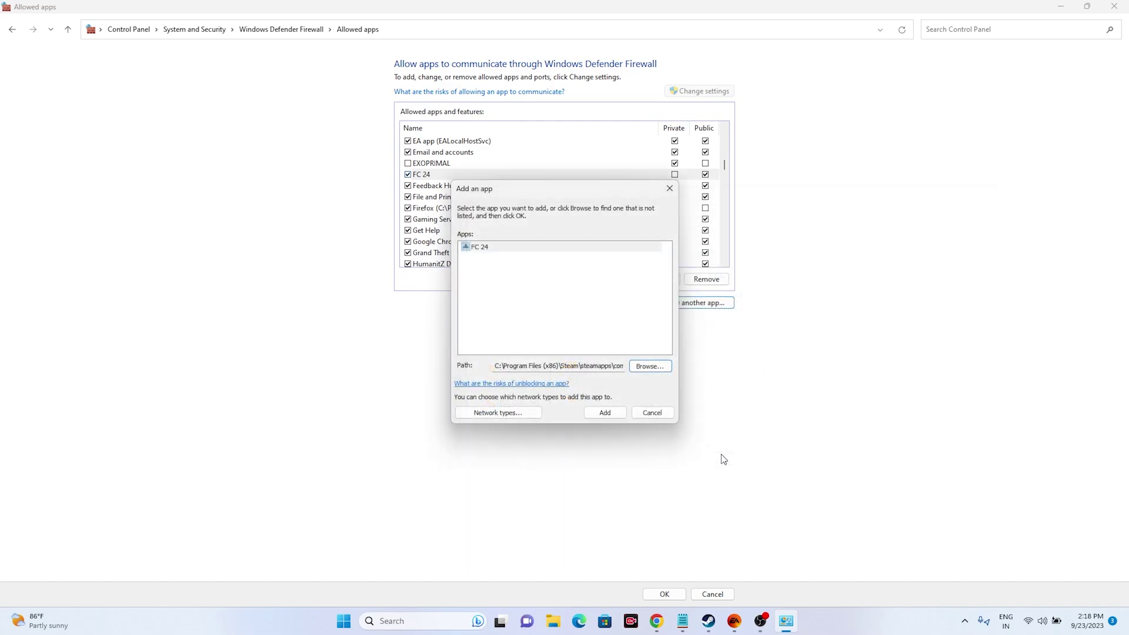
click(605, 411)
click(624, 351)
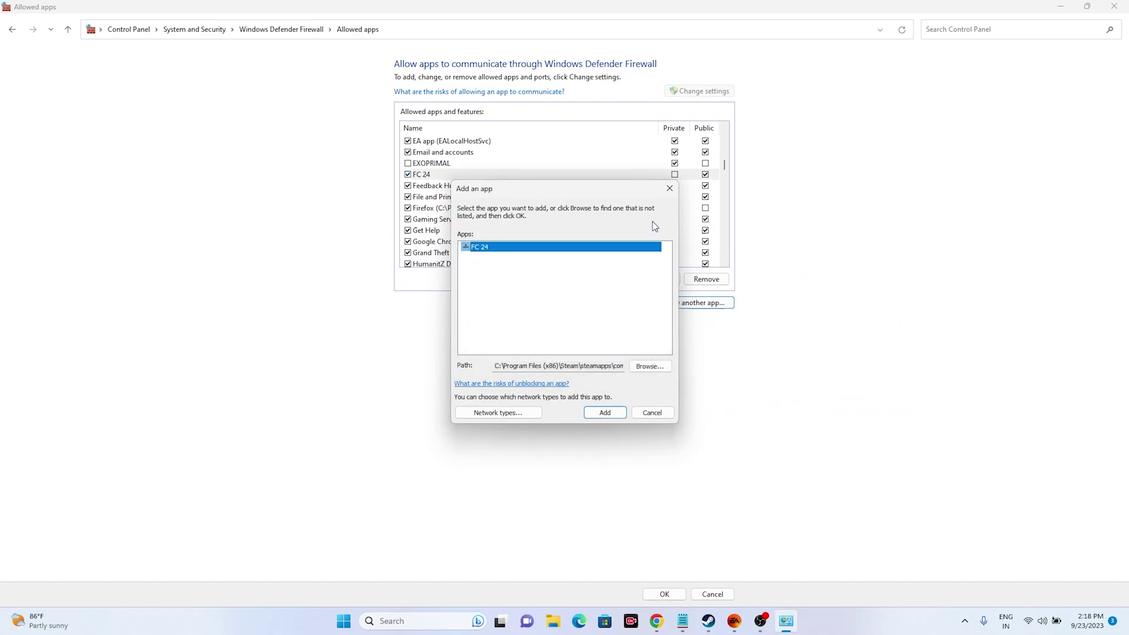
click(669, 189)
click(675, 175)
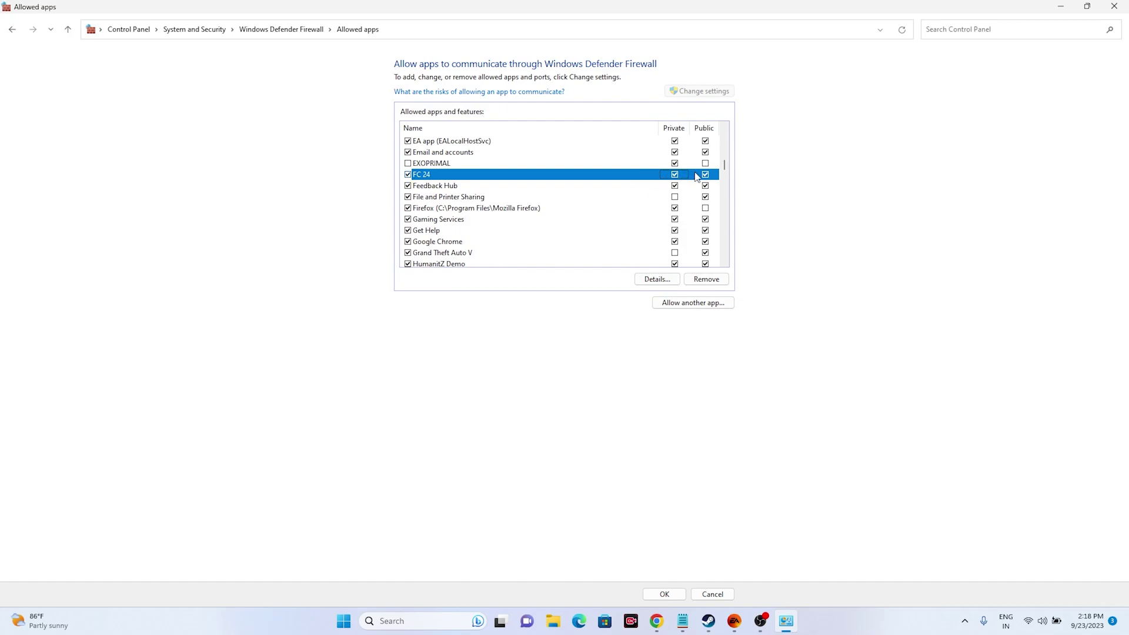
Step: Close the firewall window, then bring Steam up and minimize it again
click(1117, 7)
click(722, 618)
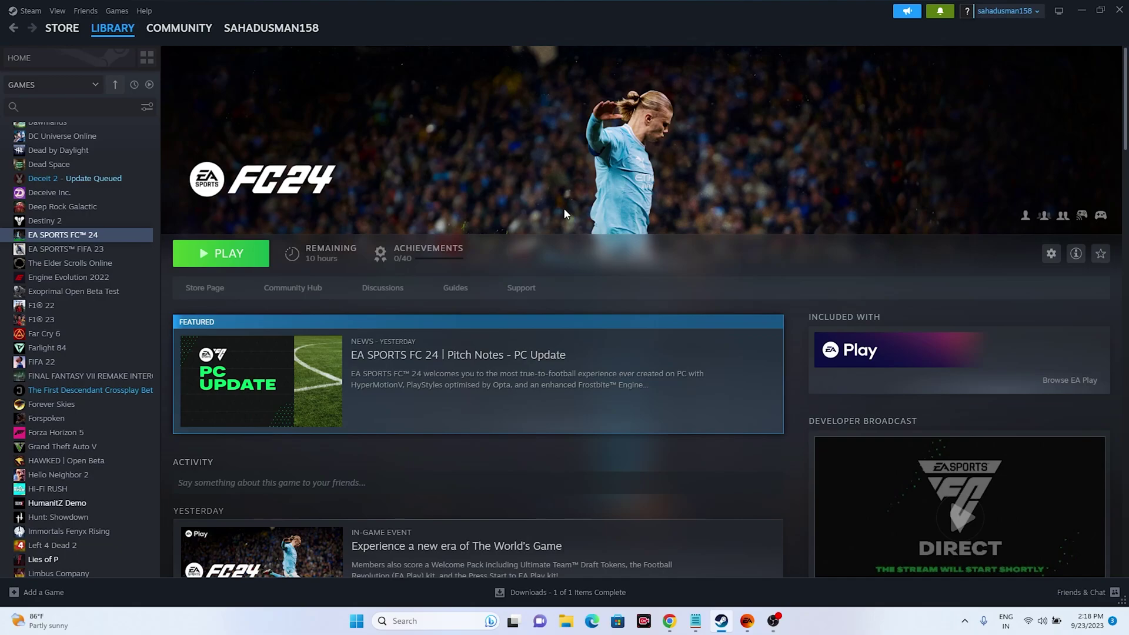
click(1081, 10)
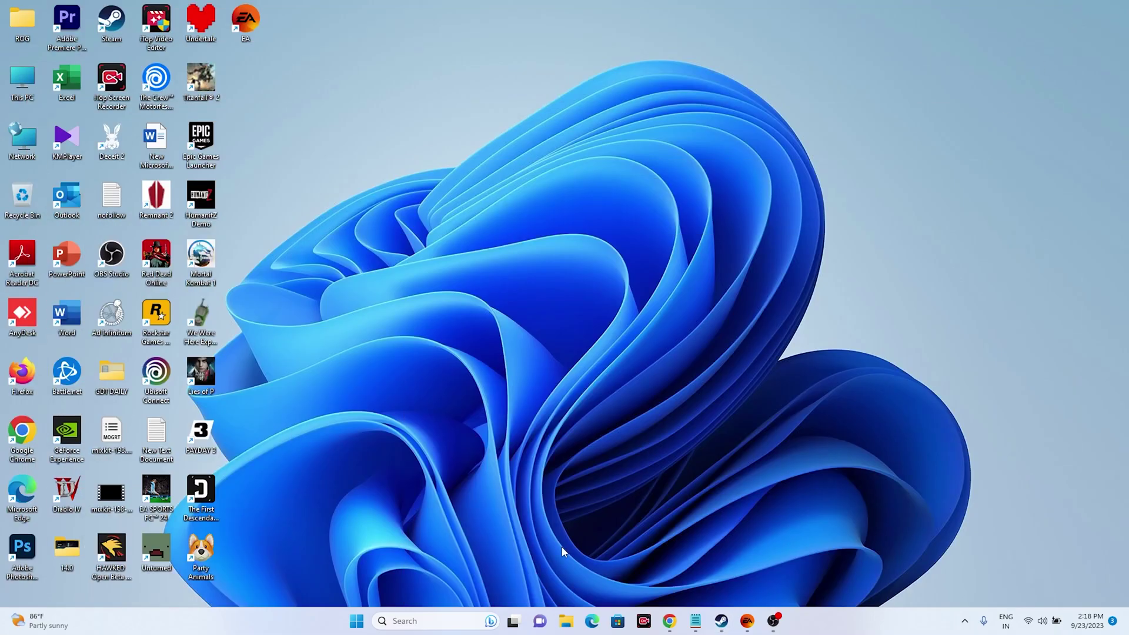
Step: Open Documents > My Games in File Explorer to view the stored game folders
click(567, 621)
scroll(120, 317, down, 3)
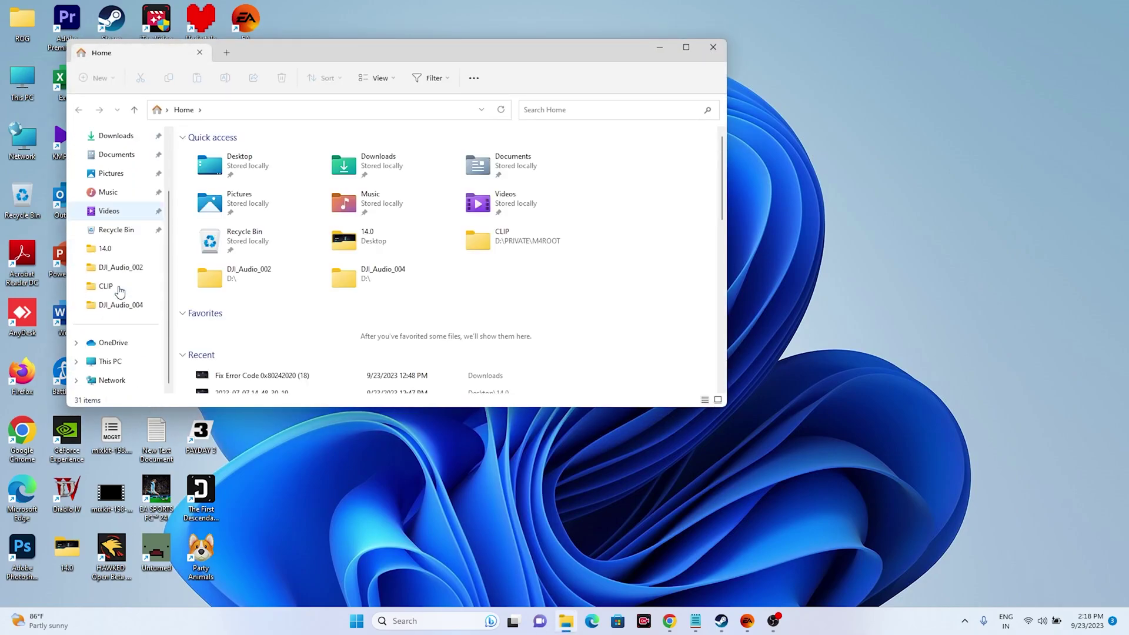
click(127, 361)
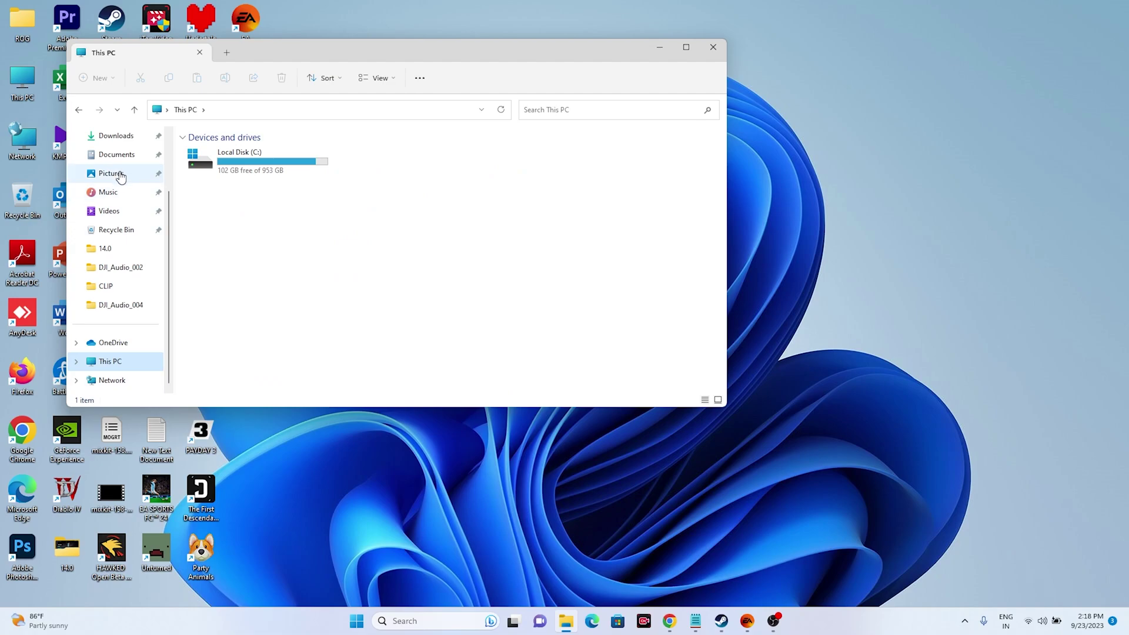
click(119, 156)
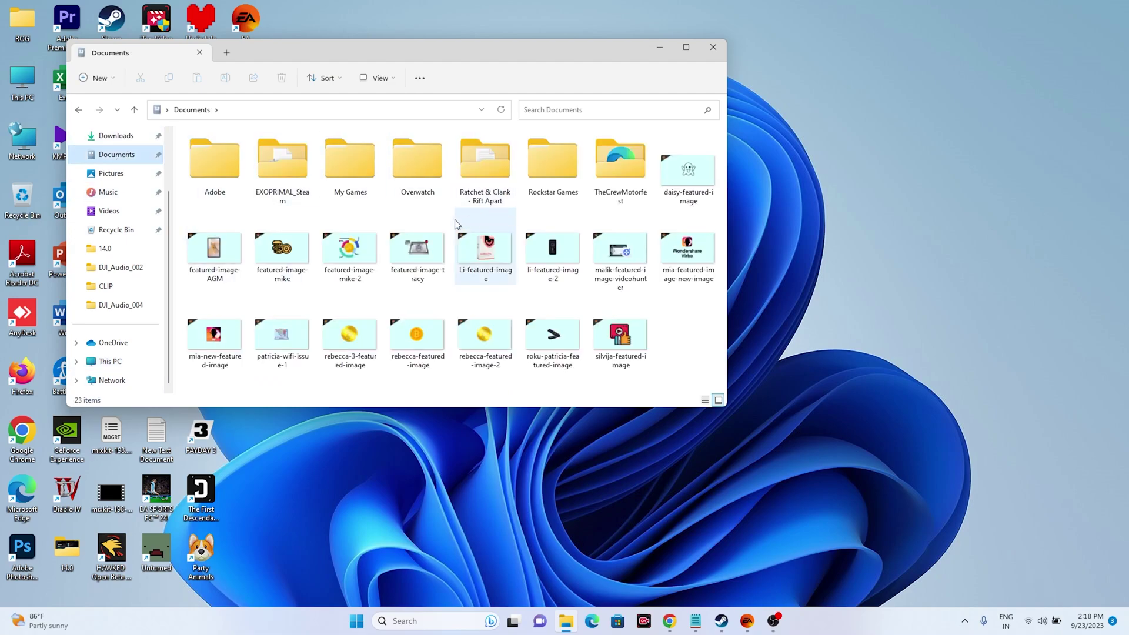
click(363, 182)
double_click(363, 182)
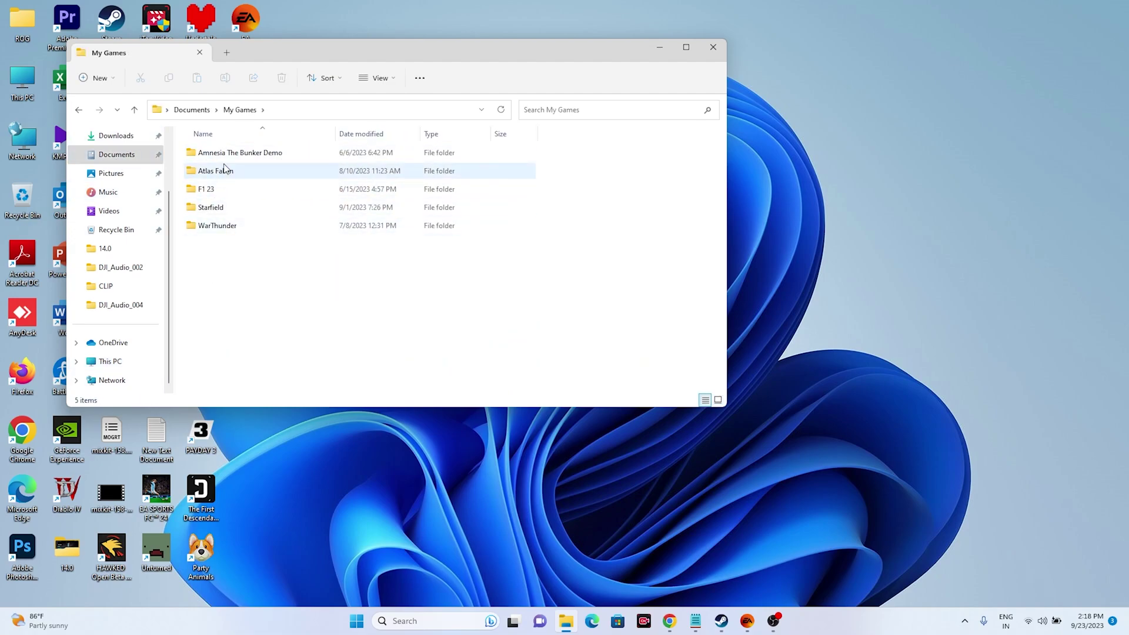
mouse_move(255, 180)
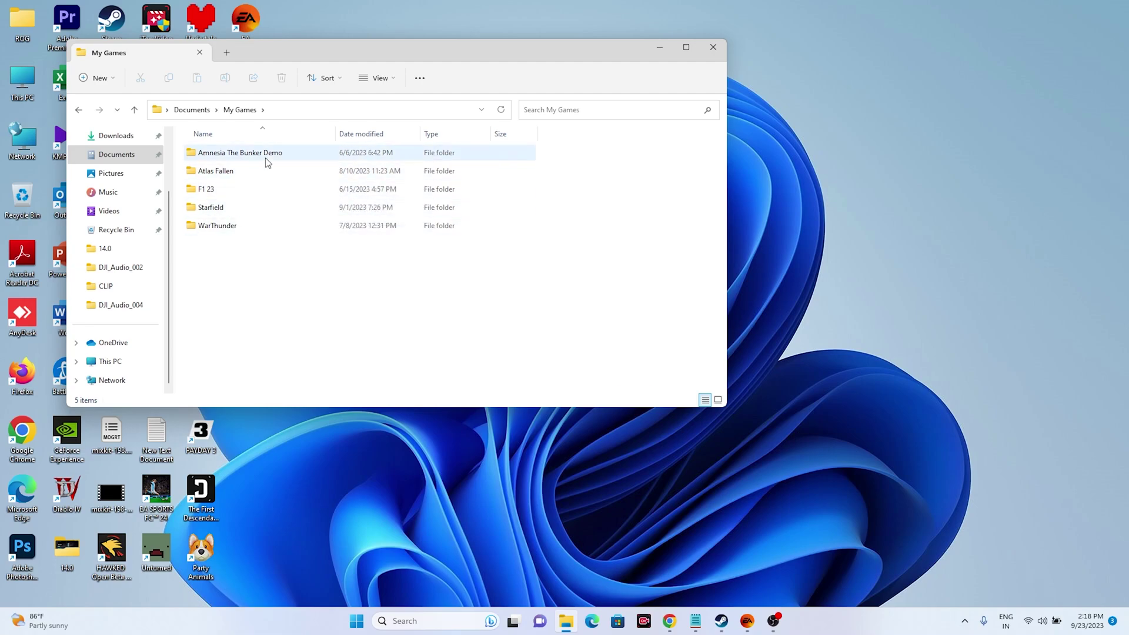
Step: Close My Games, return to the FC 24 Steam library, and quit OneDrive from the tray
click(713, 47)
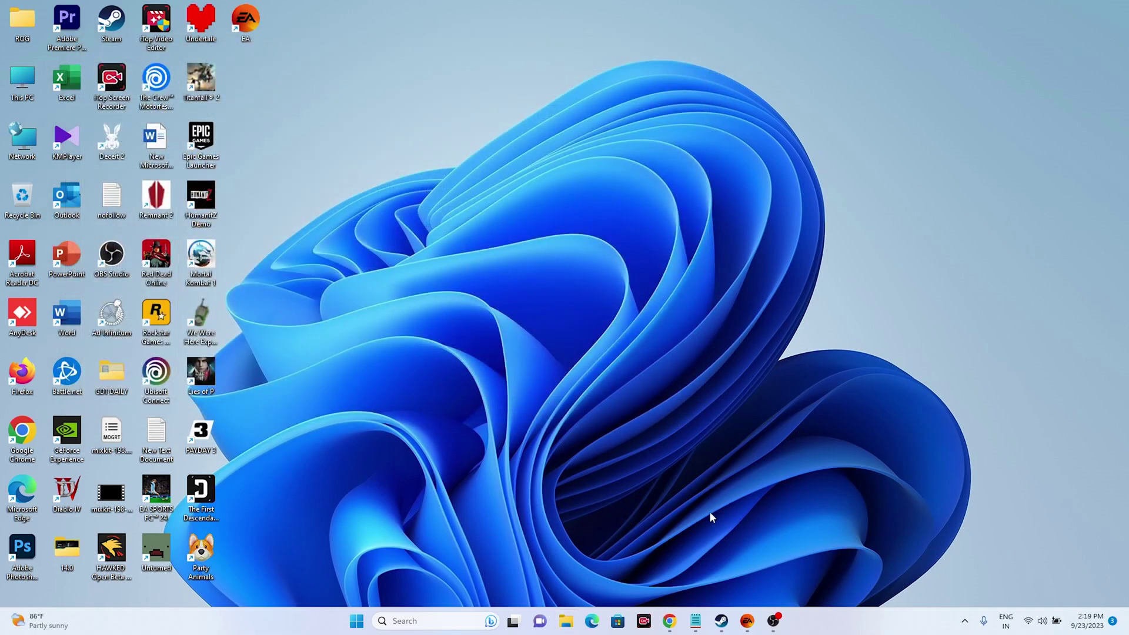
click(721, 621)
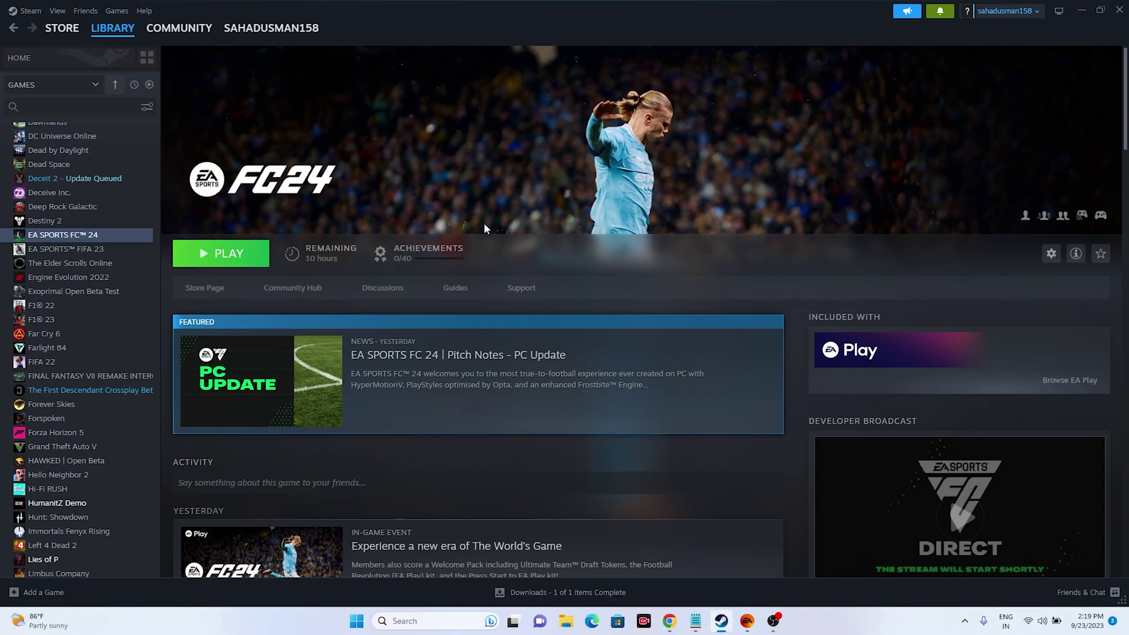
click(964, 621)
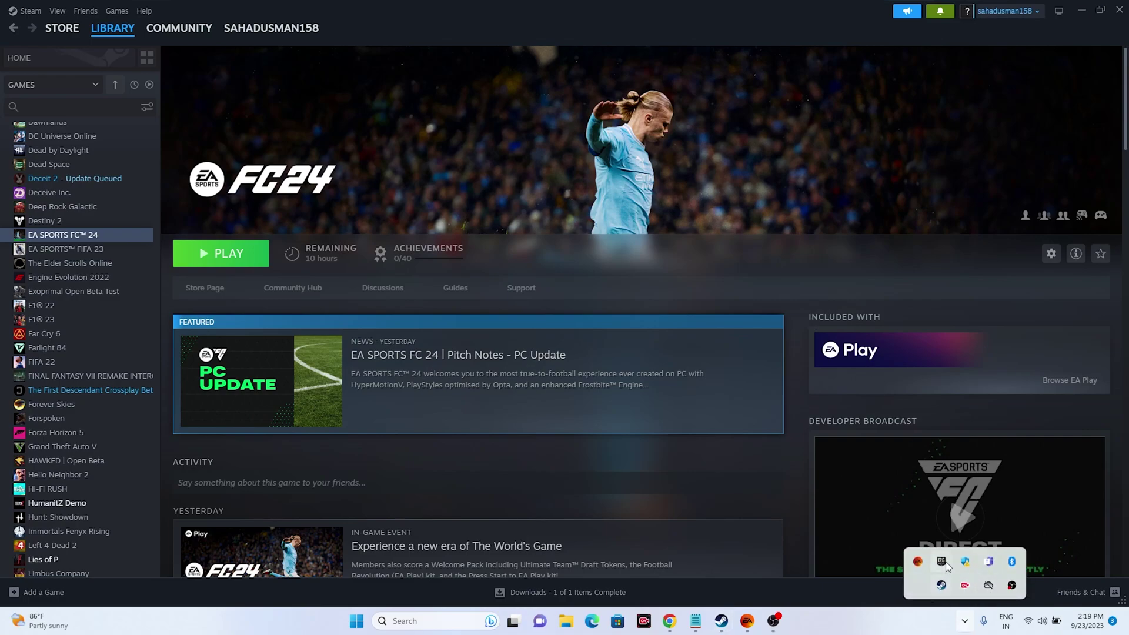
right_click(919, 584)
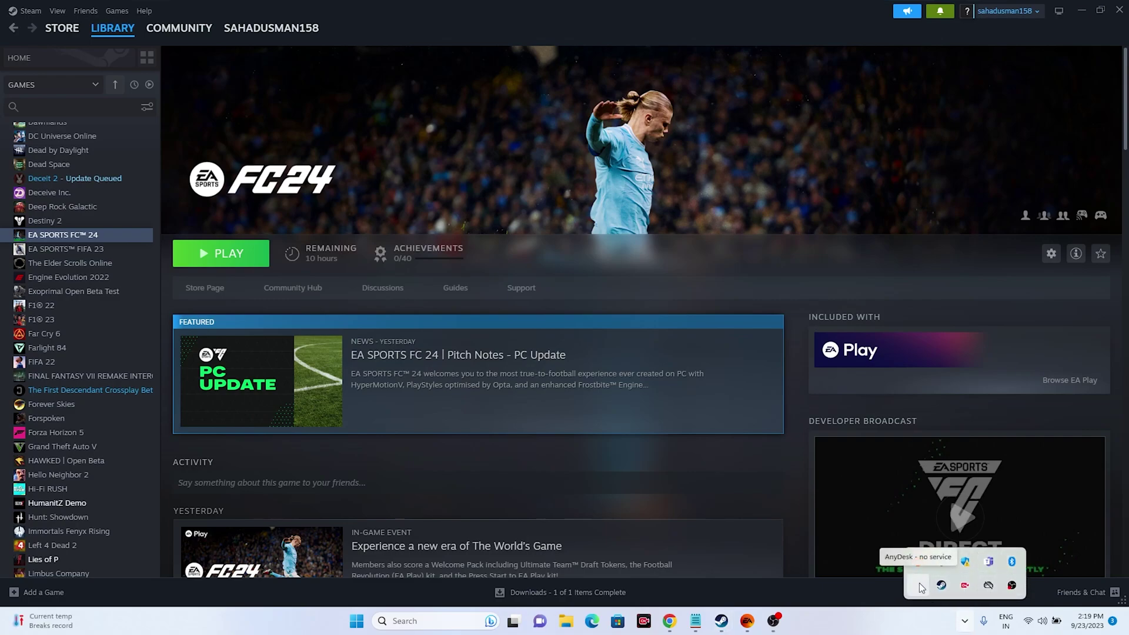
right_click(988, 586)
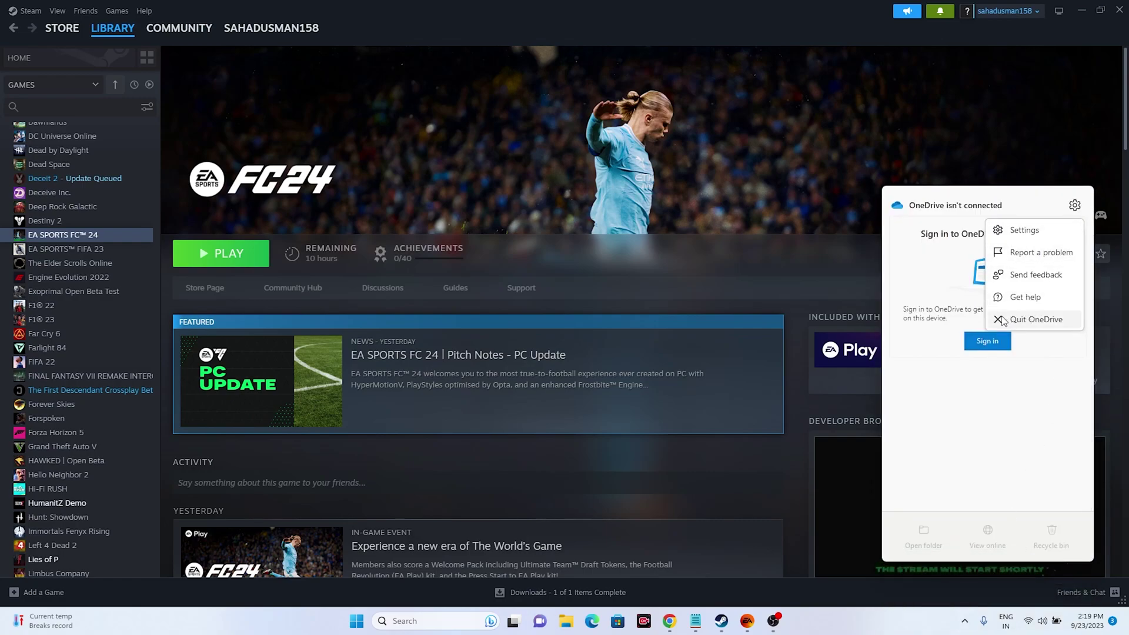
click(1036, 320)
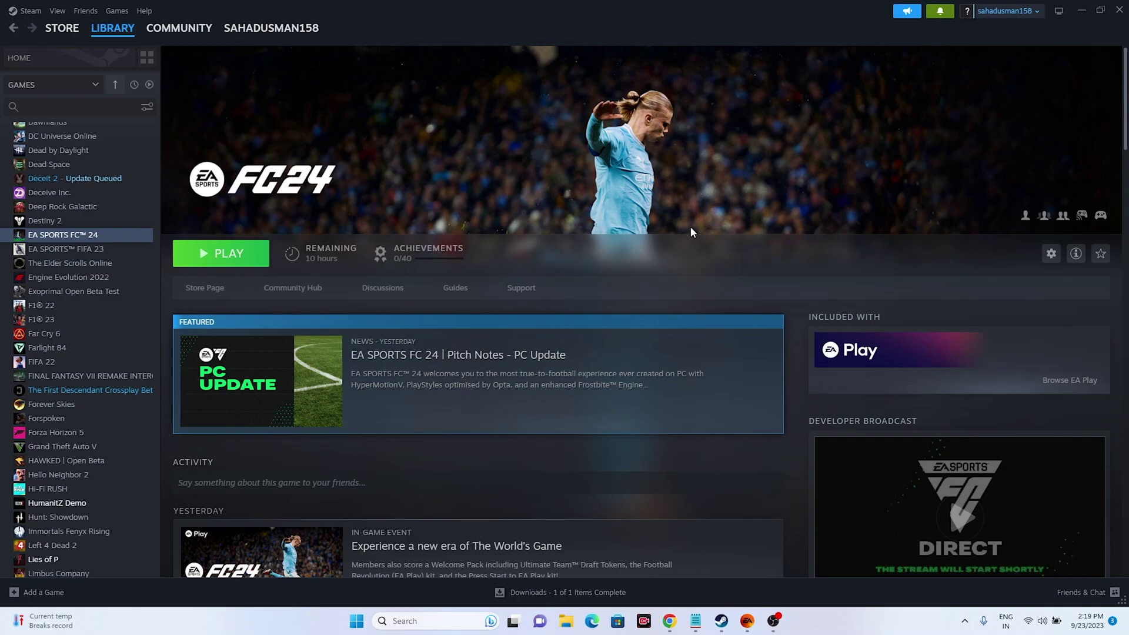
Step: Browse File Explorer to Local Disk (C:) > Users > the user profile folder, then close it
click(1085, 9)
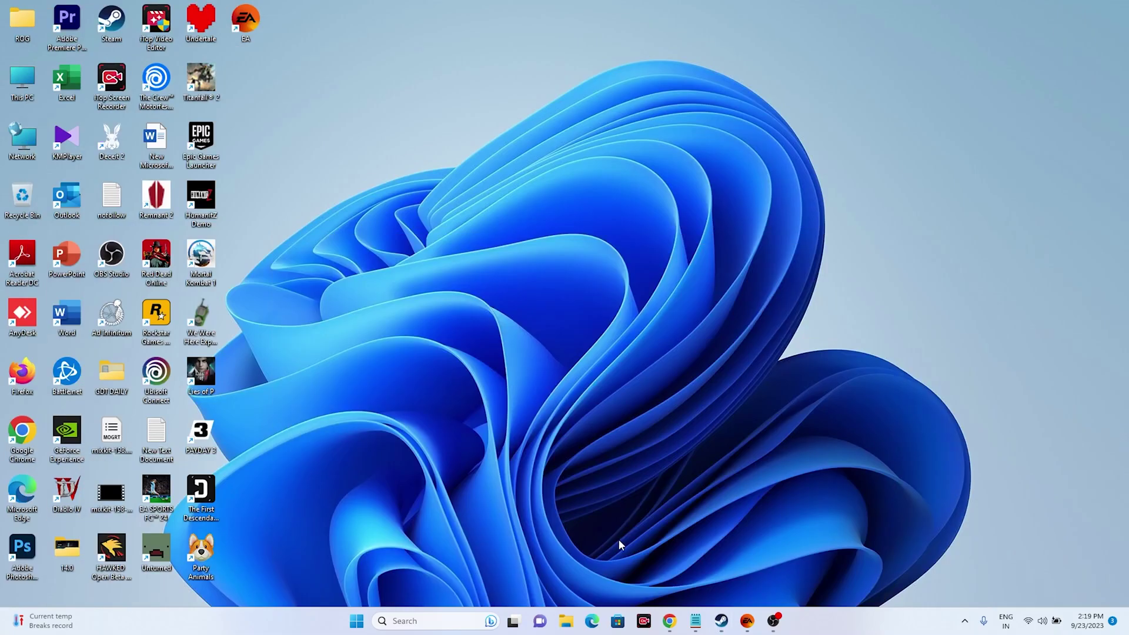
click(566, 622)
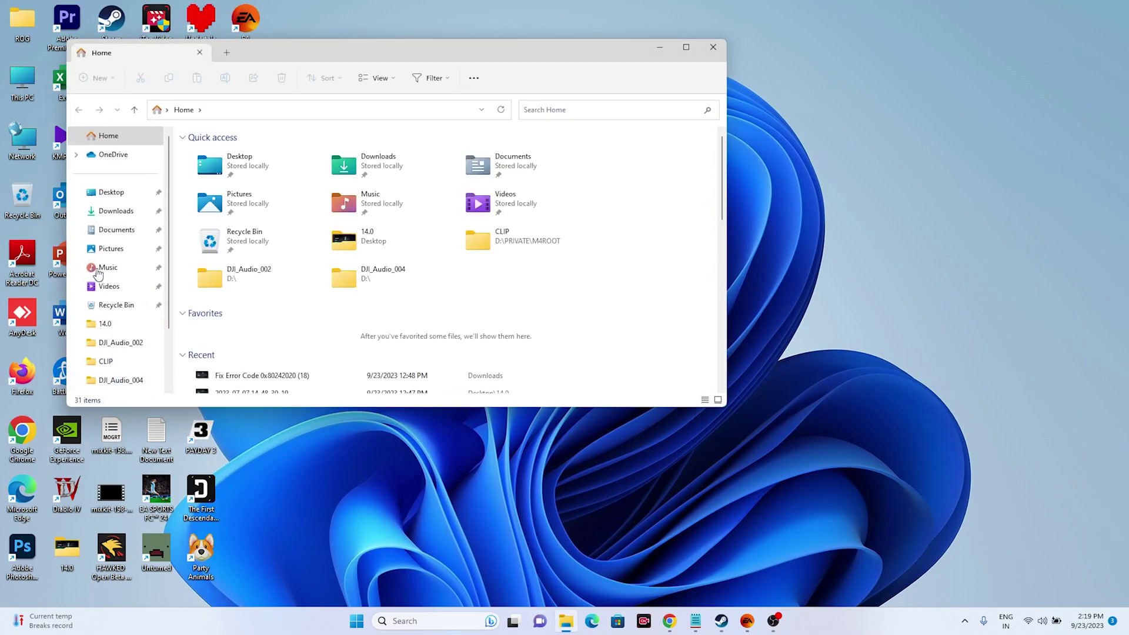
scroll(117, 265, down, 2)
click(118, 361)
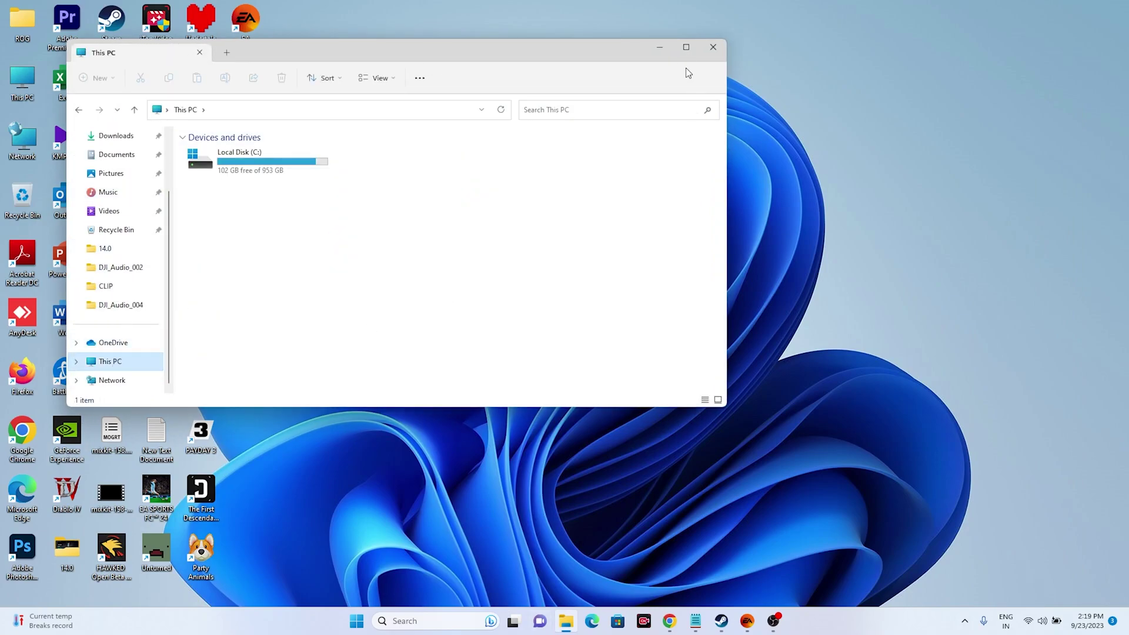
click(686, 47)
double_click(200, 117)
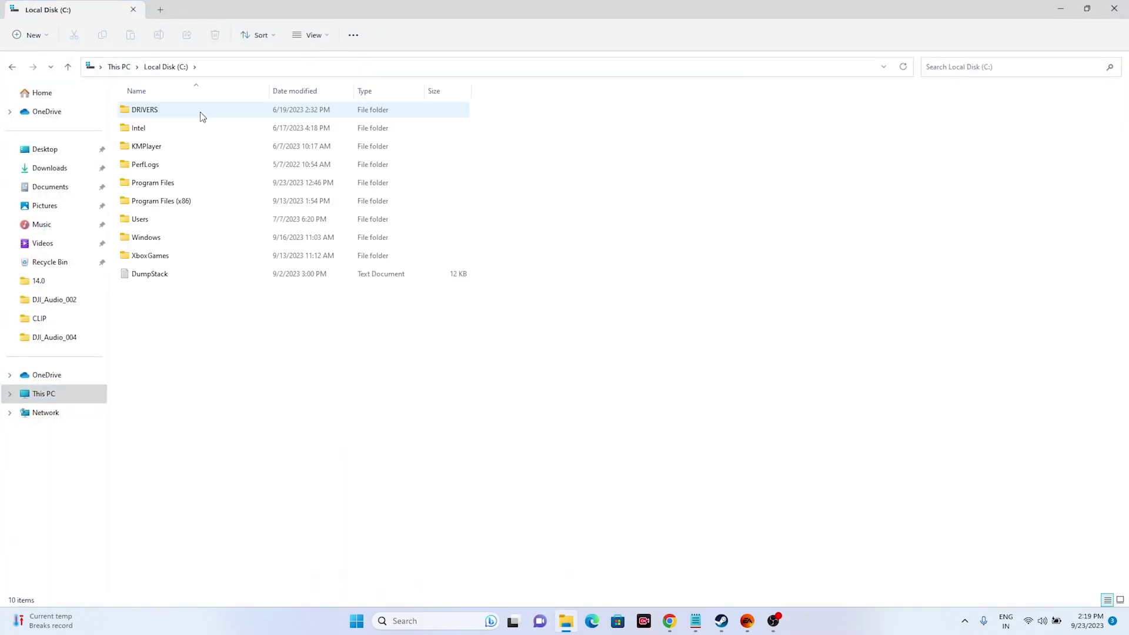
click(173, 219)
double_click(173, 218)
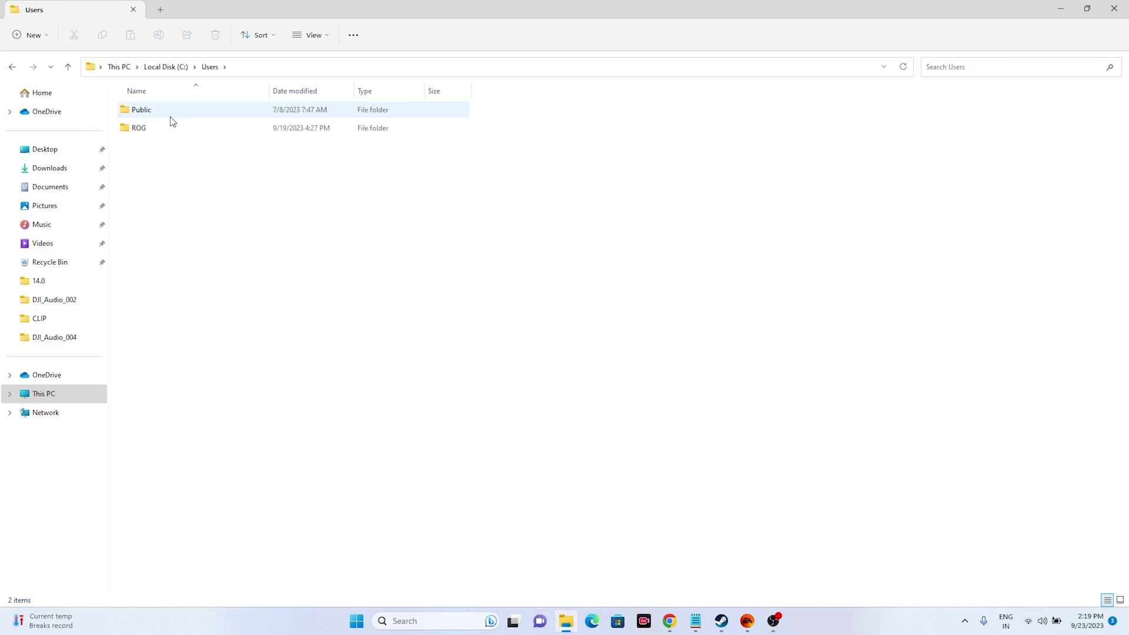
click(161, 133)
double_click(161, 132)
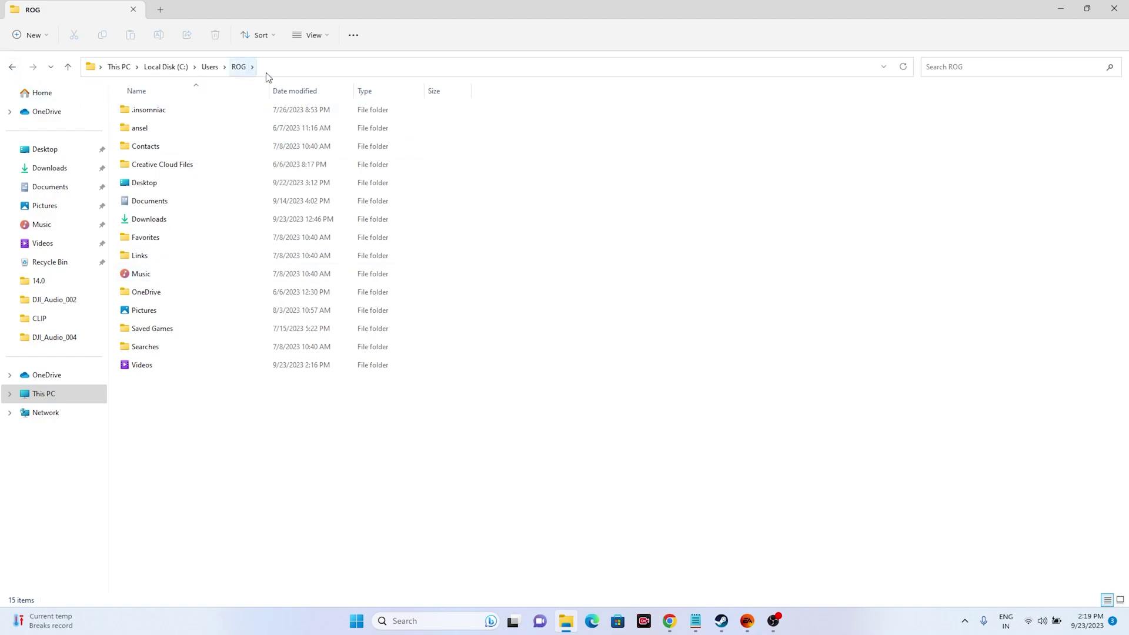
click(1122, 11)
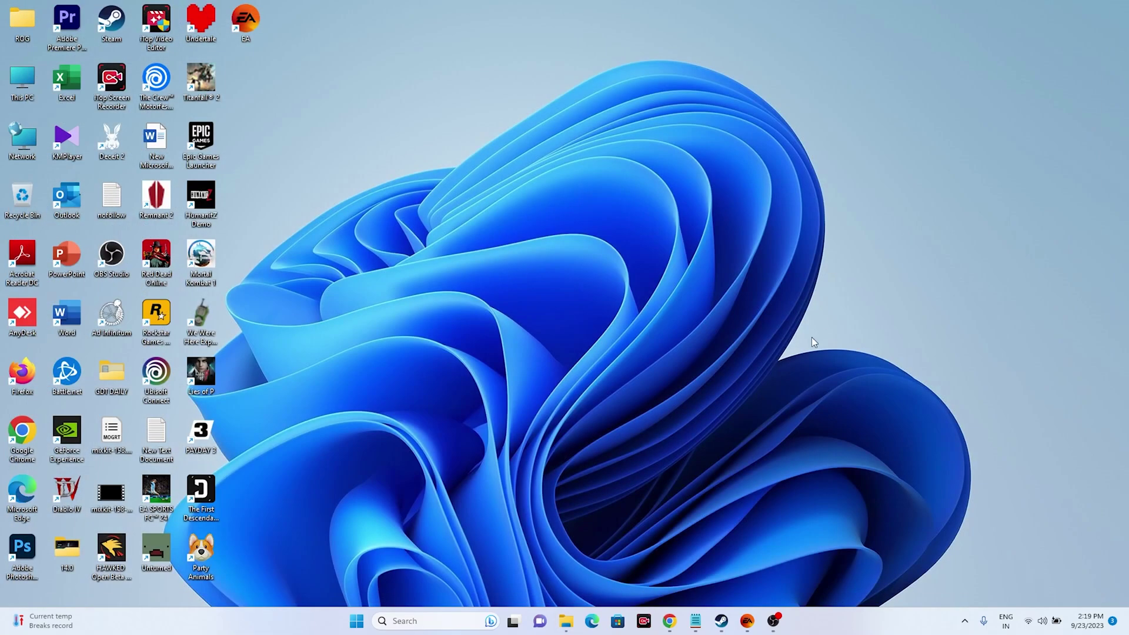
Step: Run Verify integrity of game files from EA SPORTS FC 24's Properties > Installed Files
click(722, 620)
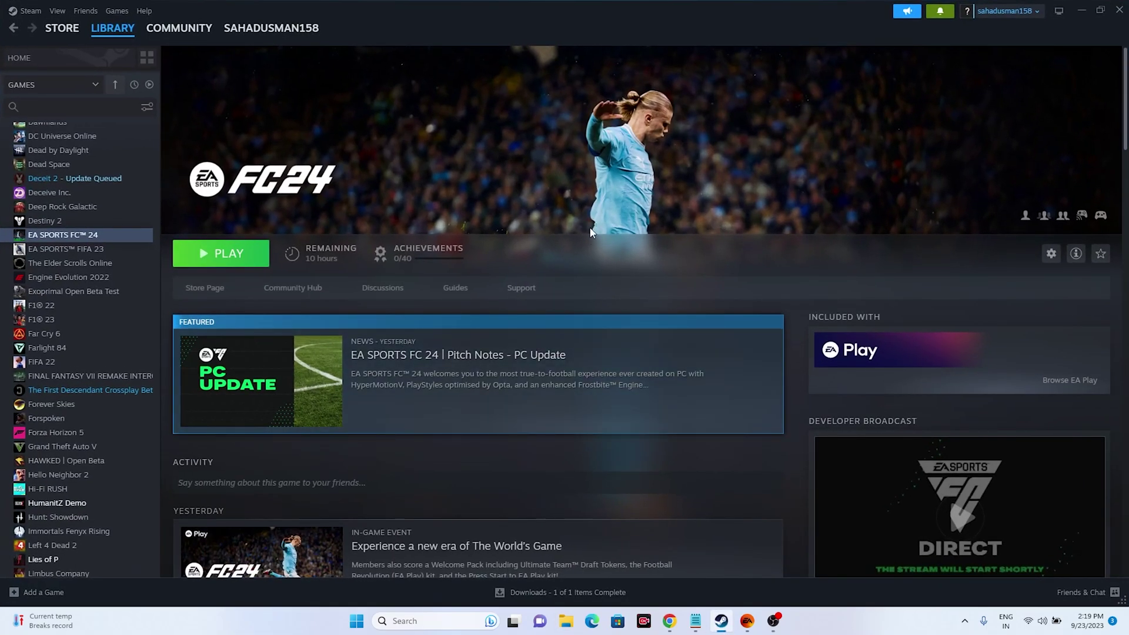
right_click(109, 238)
click(138, 327)
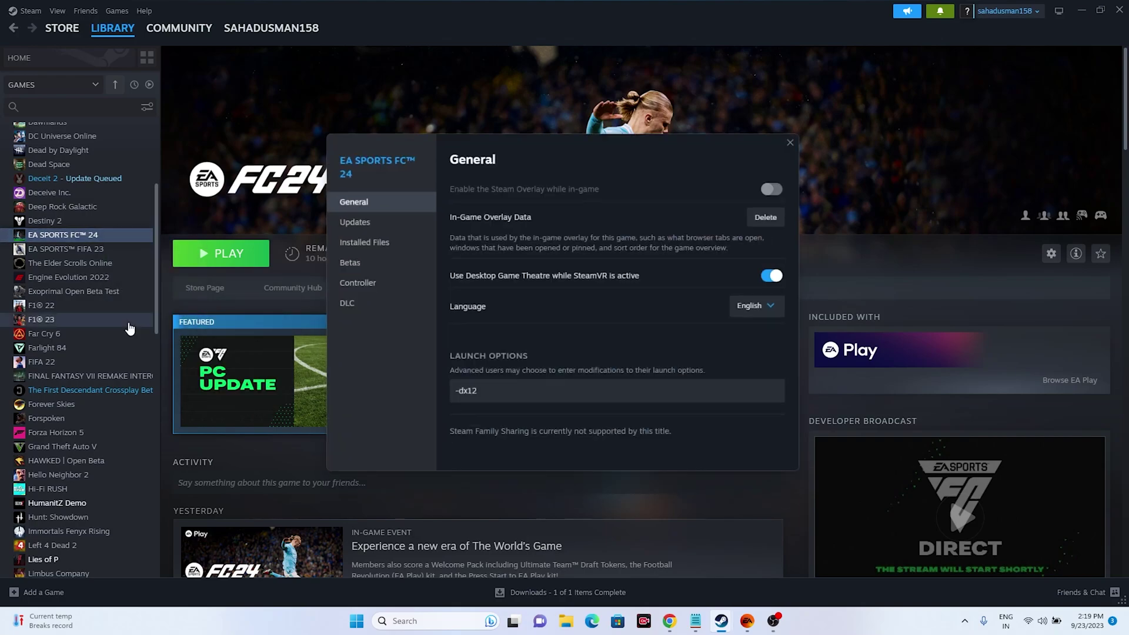
click(357, 243)
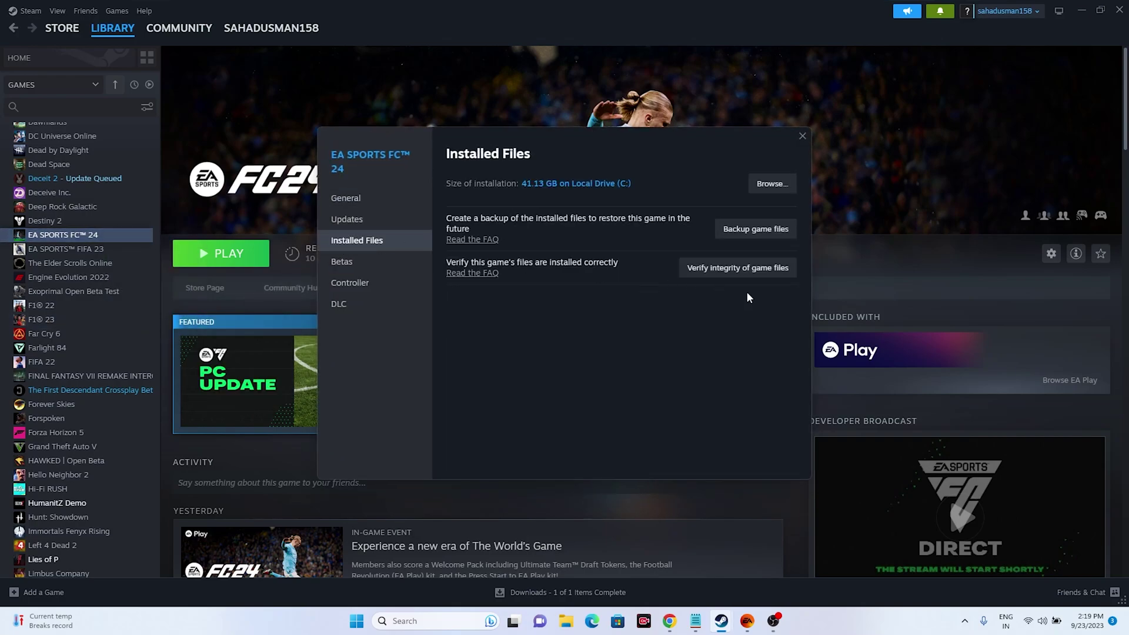
click(767, 271)
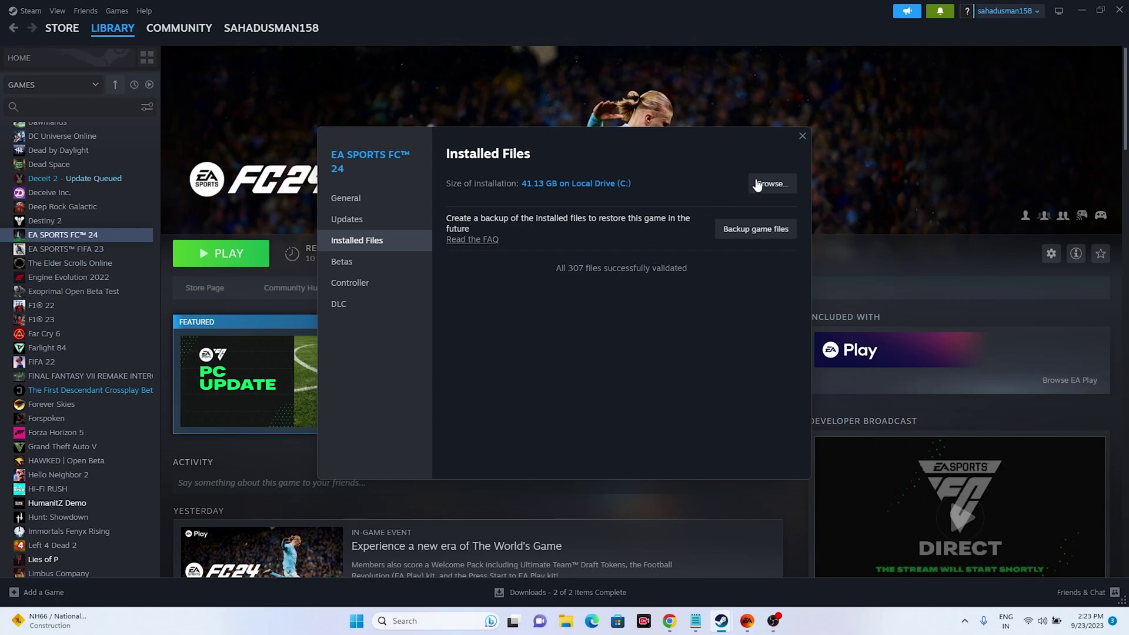
Step: Close EA SPORTS FC 24's Properties once all 307 files are validated
click(804, 135)
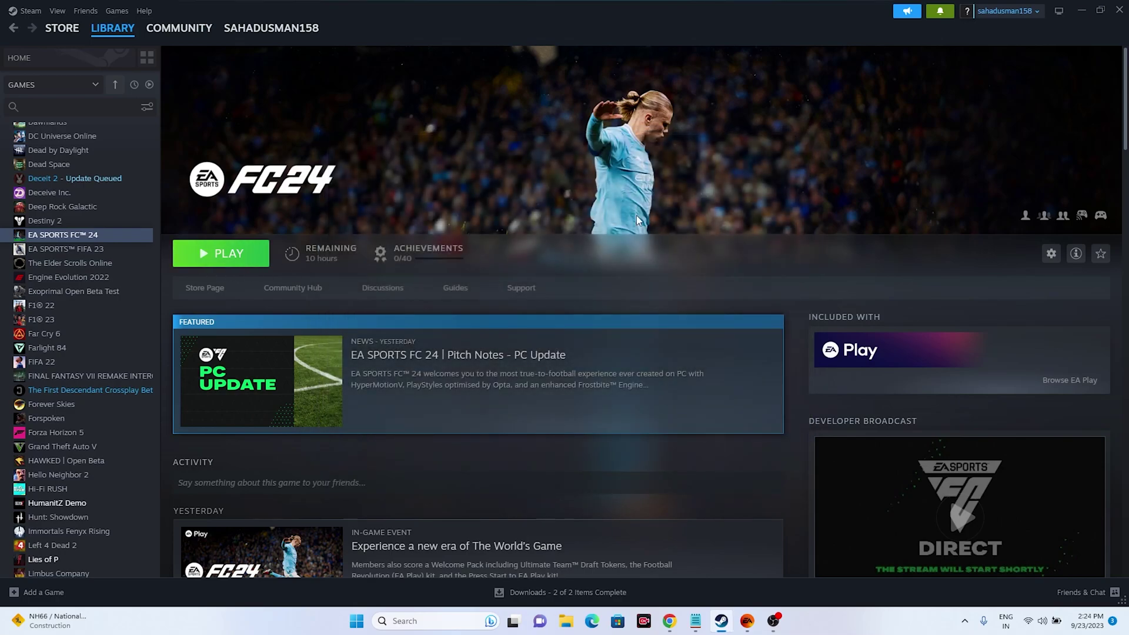